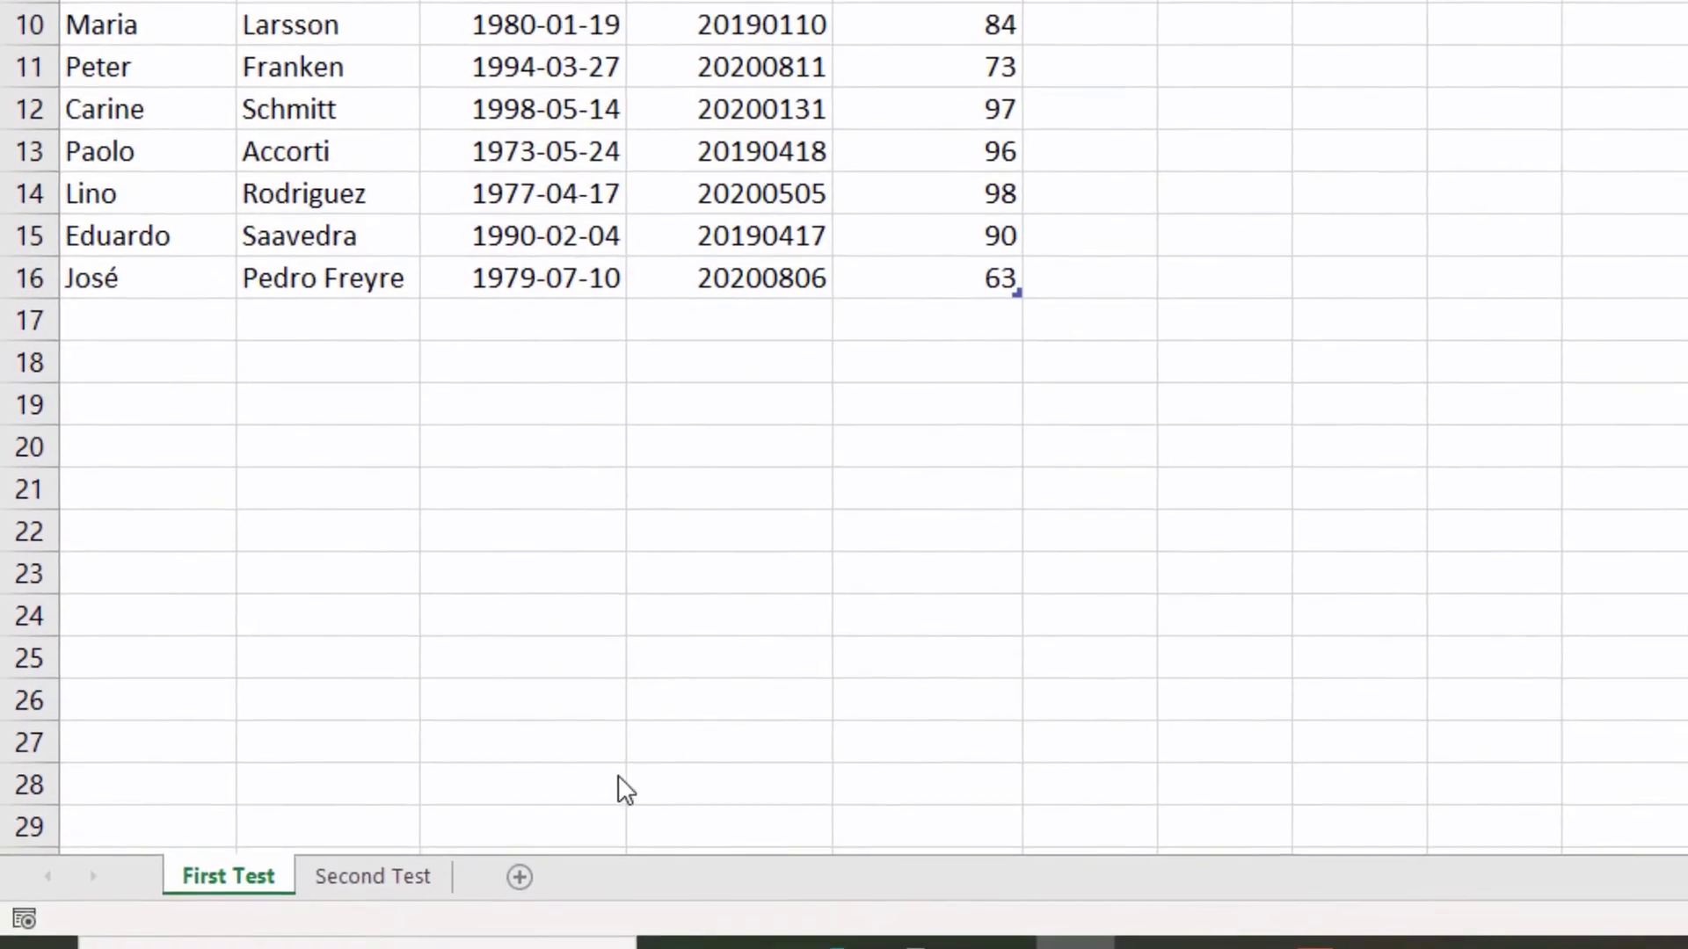
Switch to the Second Test sheet to view its student test data.
left_click(417, 878)
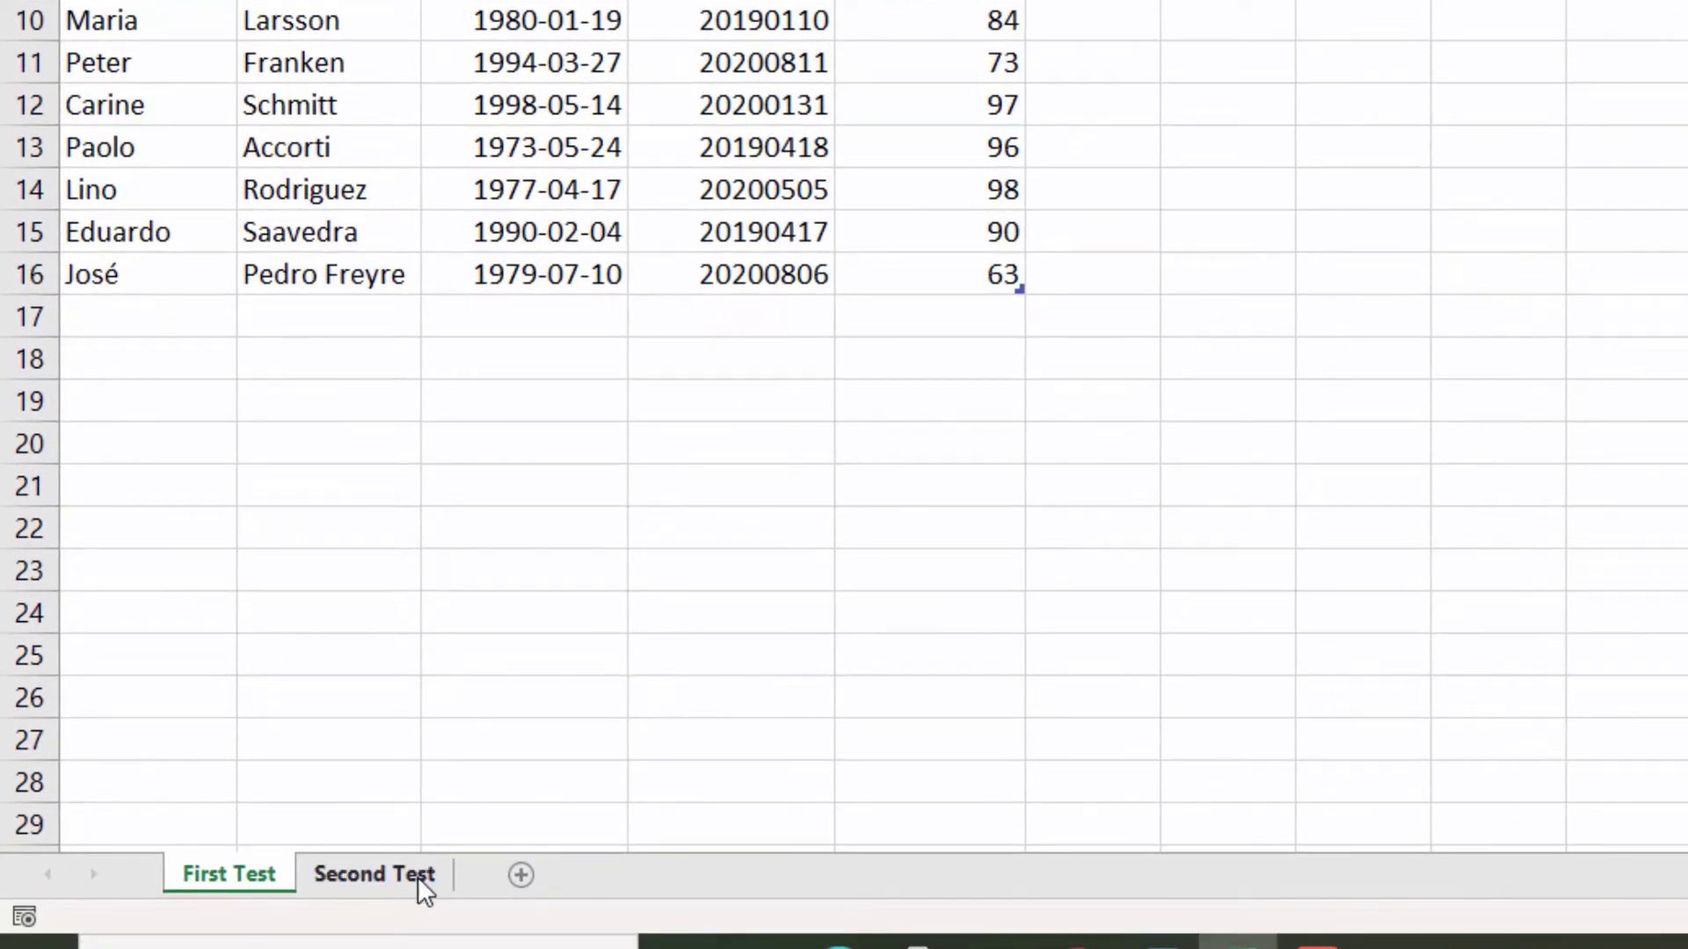